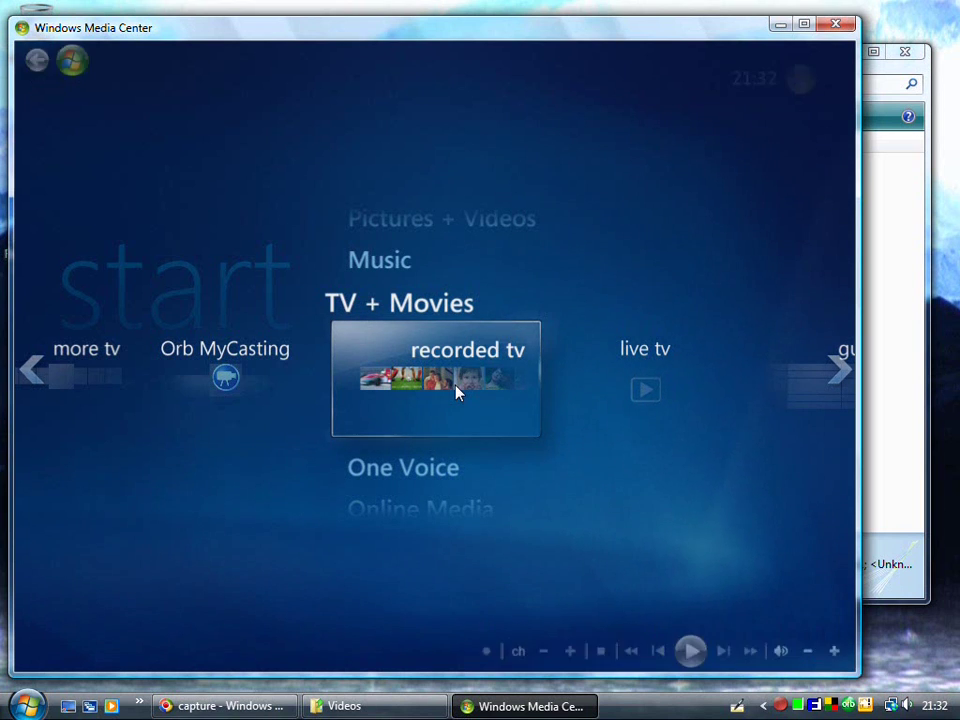
Step: Move along the TV + Movies row of the Start screen to the guide entry
{"action": "key", "text": "Right"}
{"action": "key", "text": "Right"}
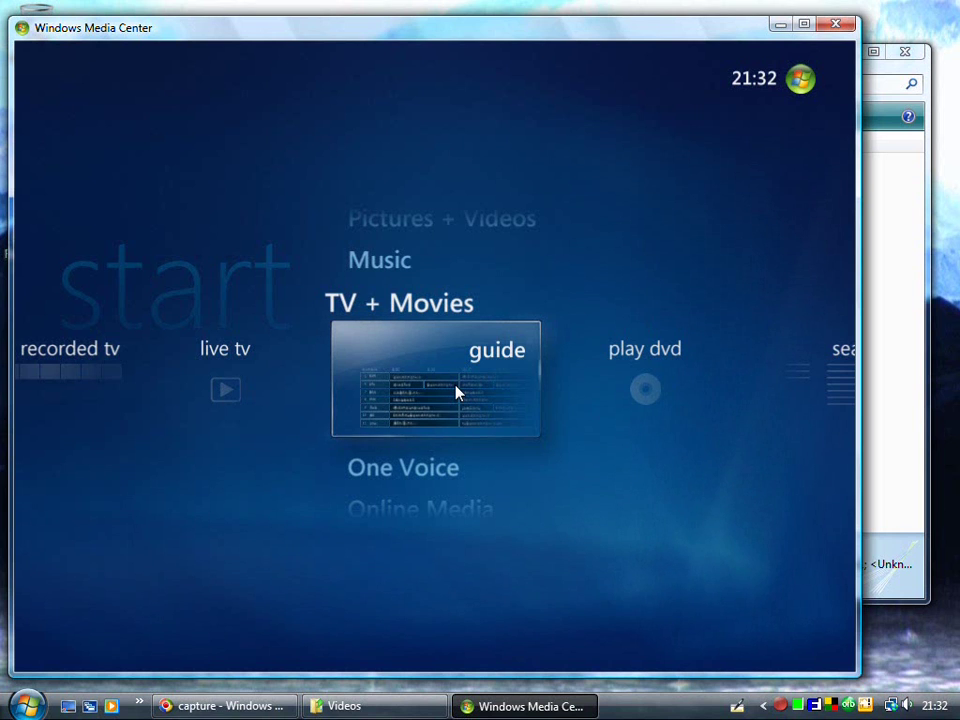
Step: Open the programme guide and browse to Peep Show on Channel 4 after midnight, Thursday 26 April
{"action": "left_click", "coordinate": [456, 391]}
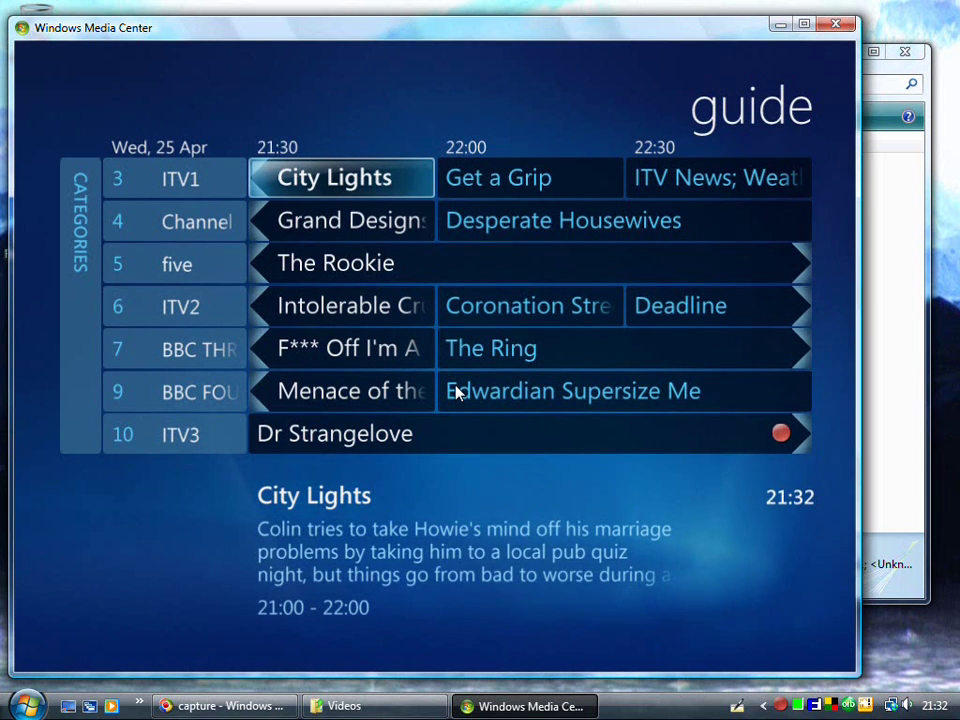
{"action": "key", "text": "Down"}
{"action": "key", "text": "Down"}
{"action": "key", "text": "Down"}
{"action": "key", "text": "Down"}
{"action": "key", "text": "Down"}
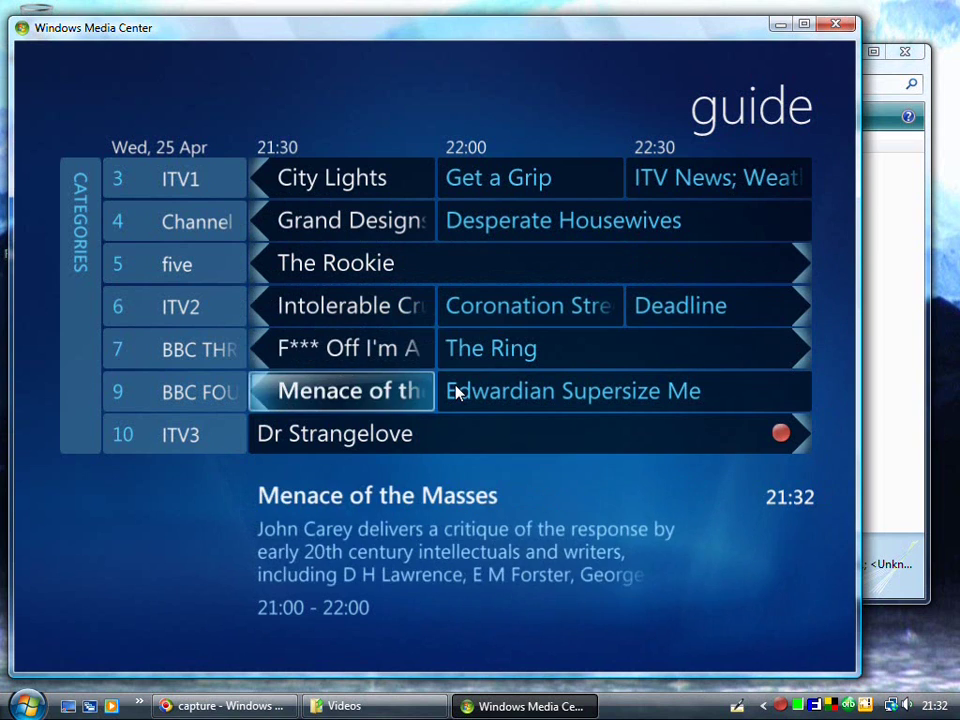
{"action": "key", "text": "Down"}
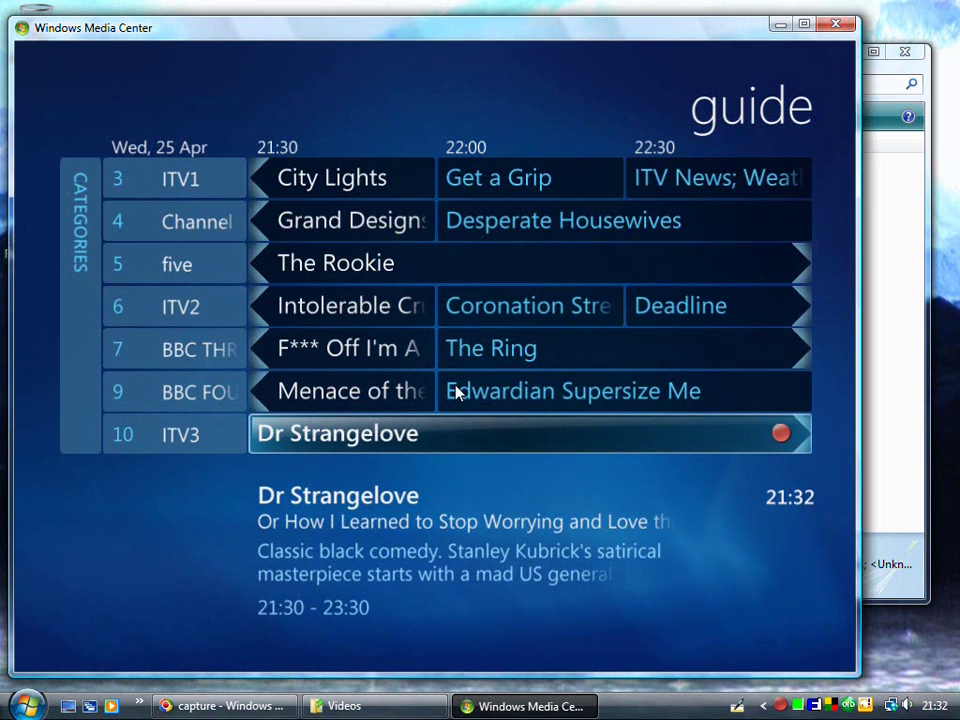
{"action": "key", "text": "Up"}
{"action": "key", "text": "Up"}
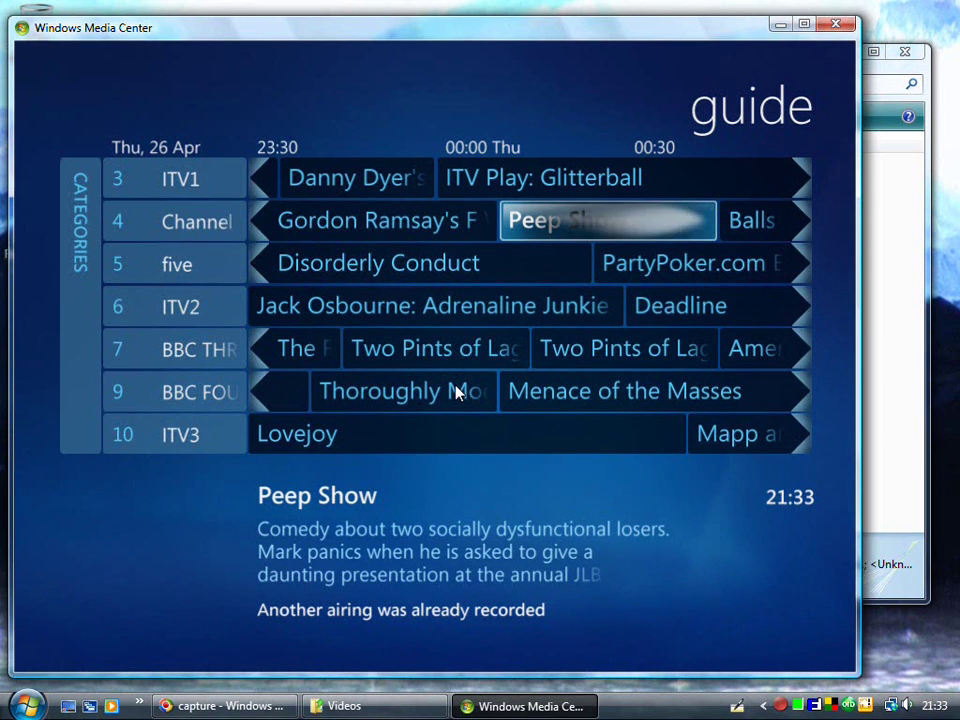
Step: Schedule Peep Show (Channel 4, 00:10–00:45, 26 April) to record from its program info page
{"action": "key", "text": "Return"}
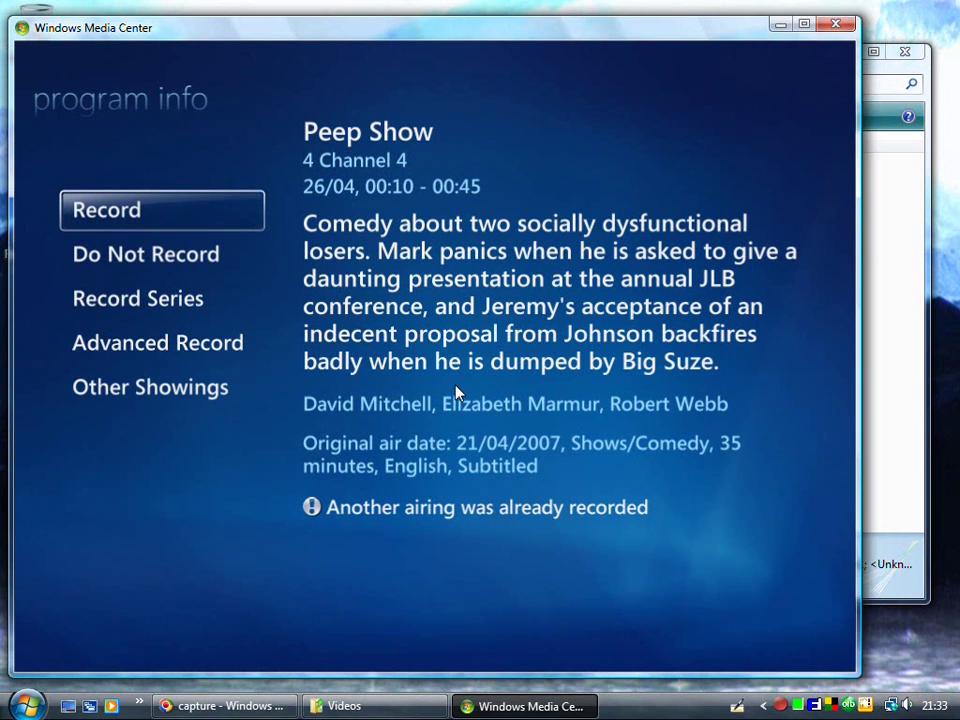
{"action": "key", "text": "Return"}
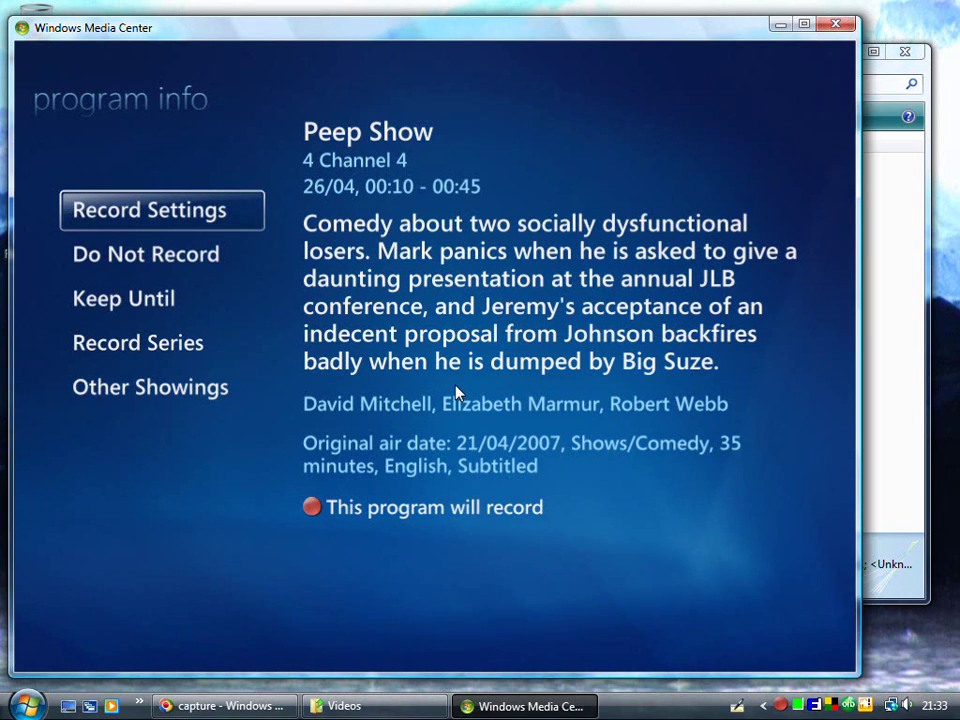
{"action": "key", "text": "BackSpace"}
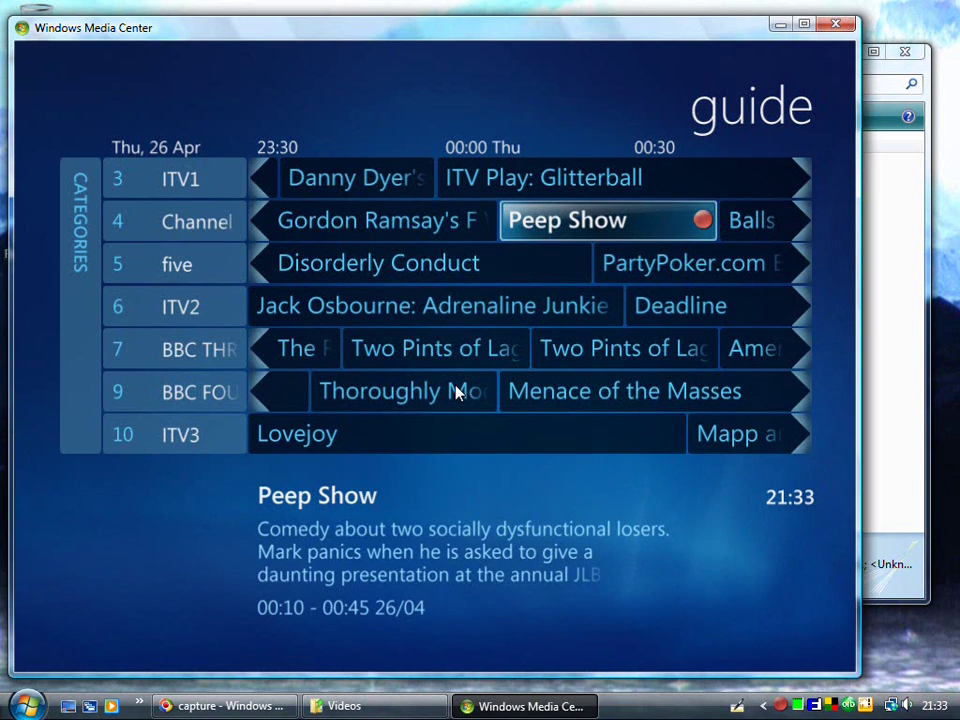
{"action": "key", "text": "Return"}
{"action": "key", "text": "Return"}
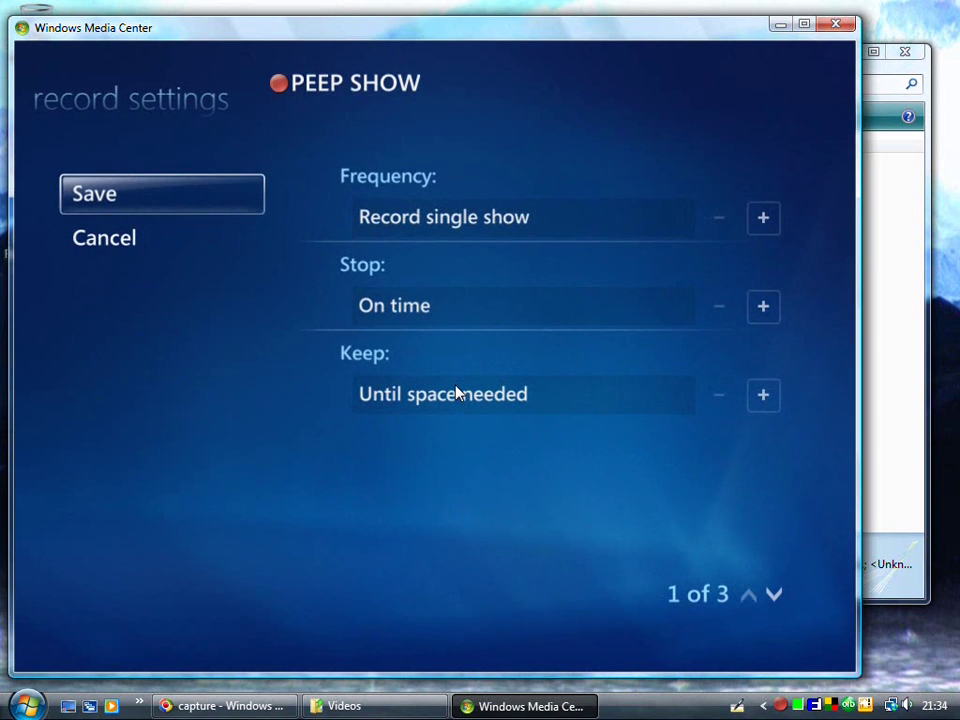
Step: In Peep Show's record settings, keep frequency as Record single show and reach the stop setting
{"action": "key", "text": "Right"}
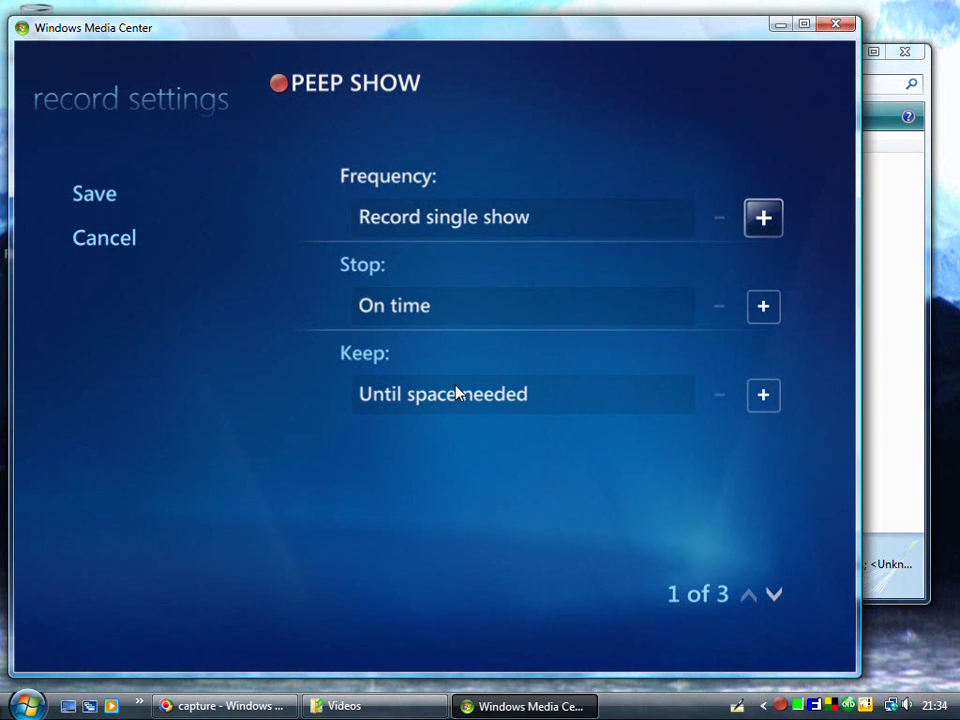
{"action": "key", "text": "Return"}
{"action": "key", "text": "Return"}
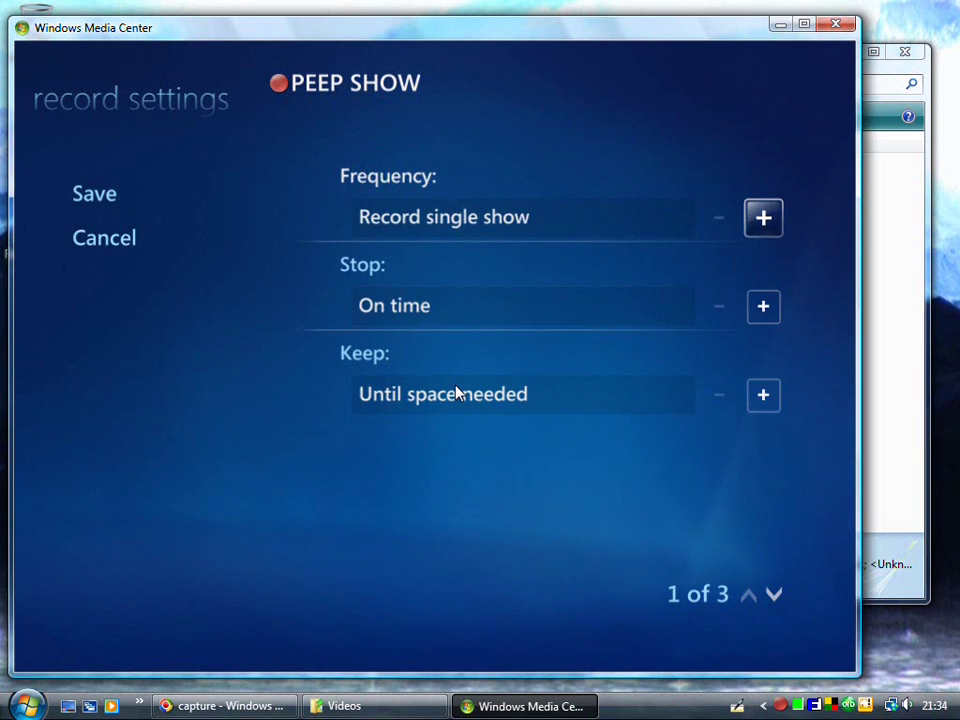
{"action": "key", "text": "Down"}
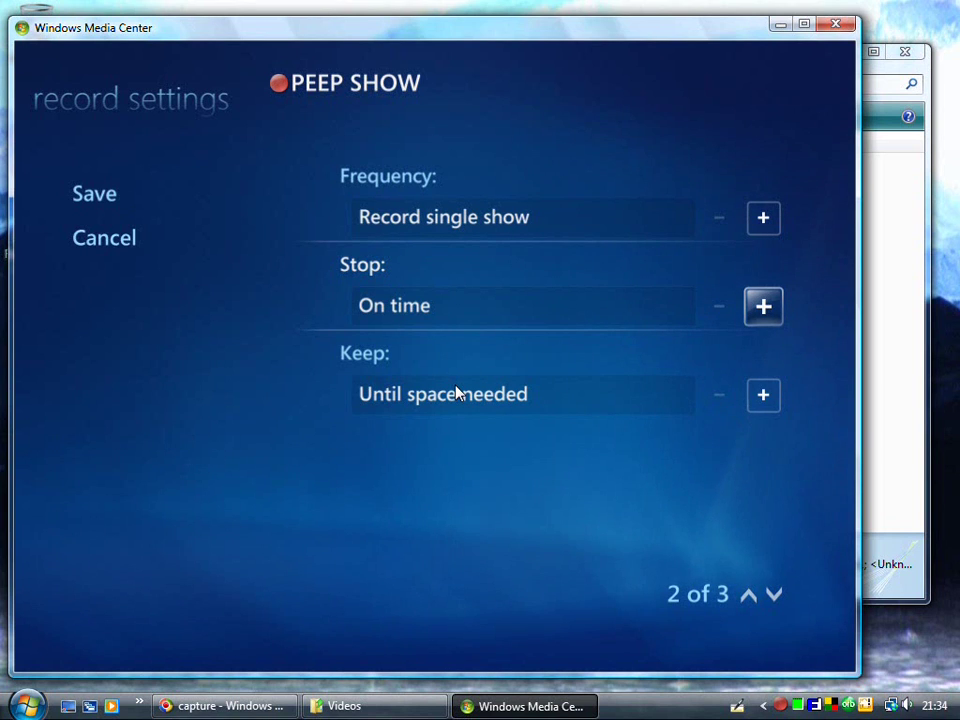
Step: Adjust Peep Show's stop time from On time to 15 minutes after
{"action": "key", "text": "Return"}
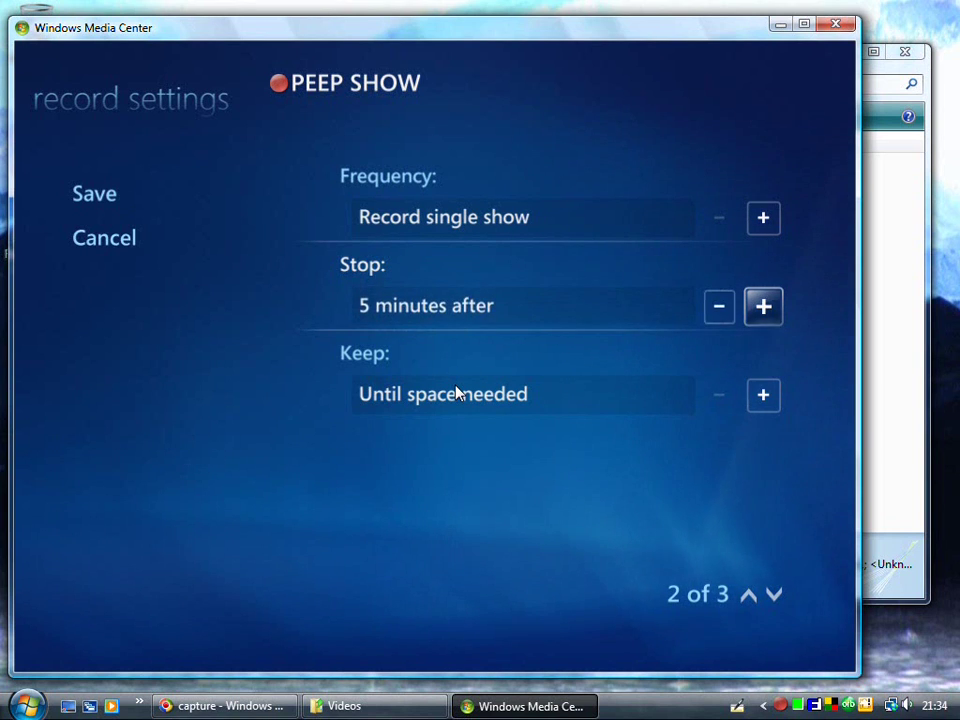
{"action": "key", "text": "Return"}
{"action": "key", "text": "Return"}
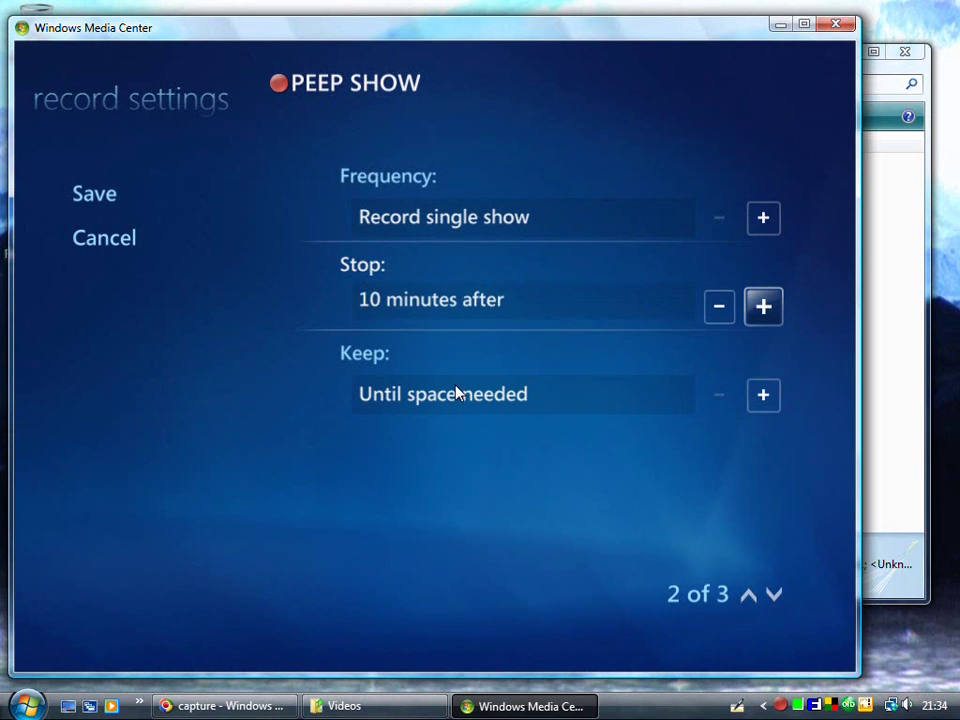
{"action": "key", "text": "Return"}
{"action": "key", "text": "Return"}
{"action": "key", "text": "Return"}
{"action": "key", "text": "Return"}
{"action": "key", "text": "Return"}
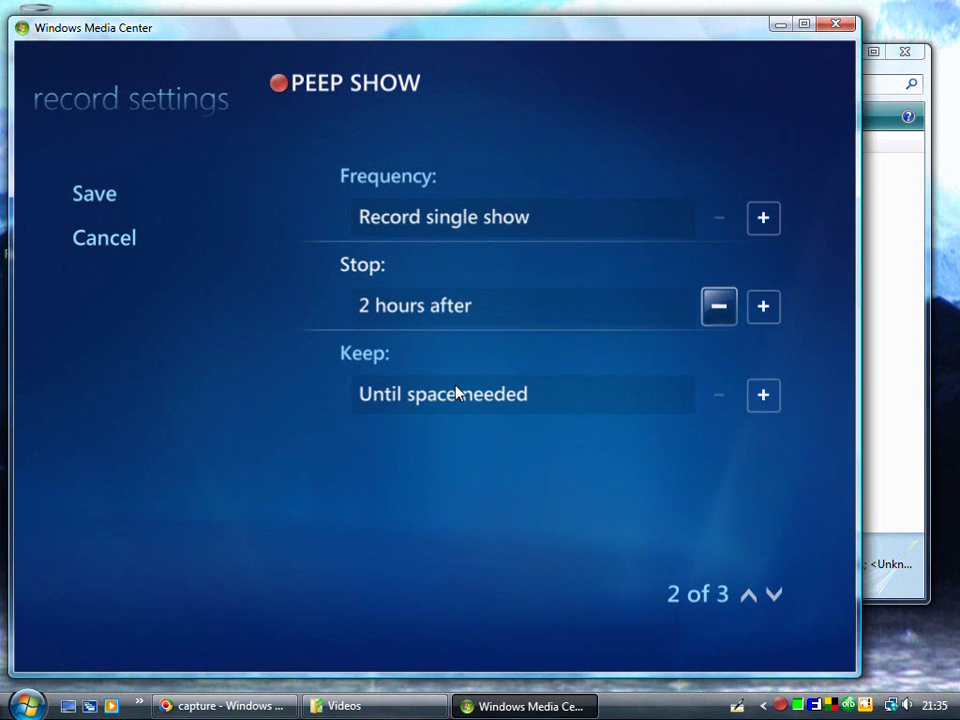
{"action": "key", "text": "Return"}
{"action": "key", "text": "Return"}
{"action": "key", "text": "Return"}
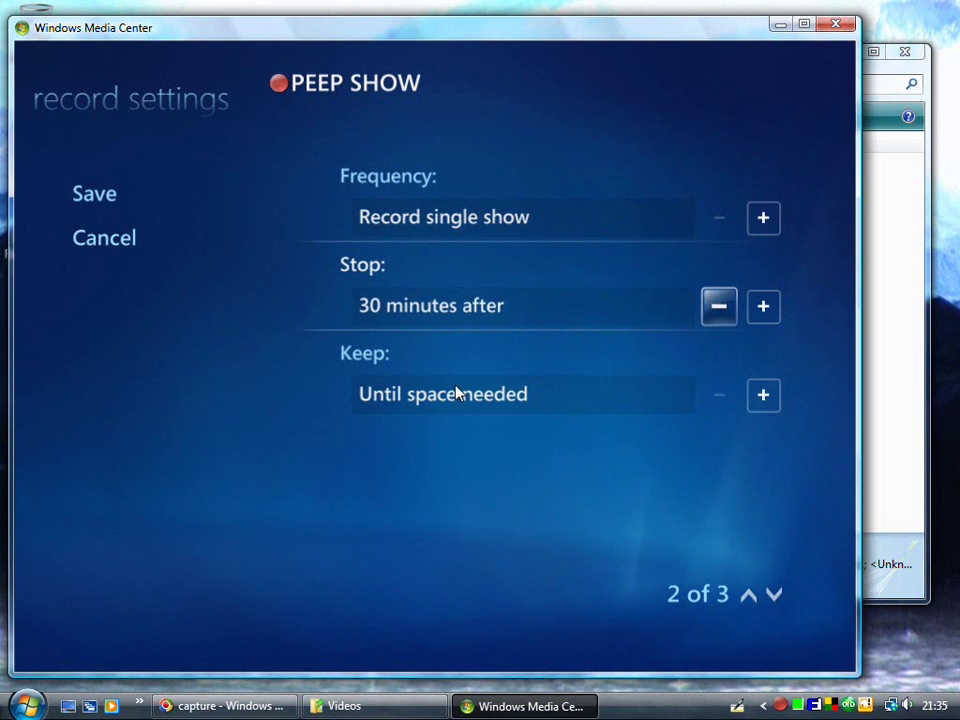
{"action": "key", "text": "Right"}
{"action": "key", "text": "Return"}
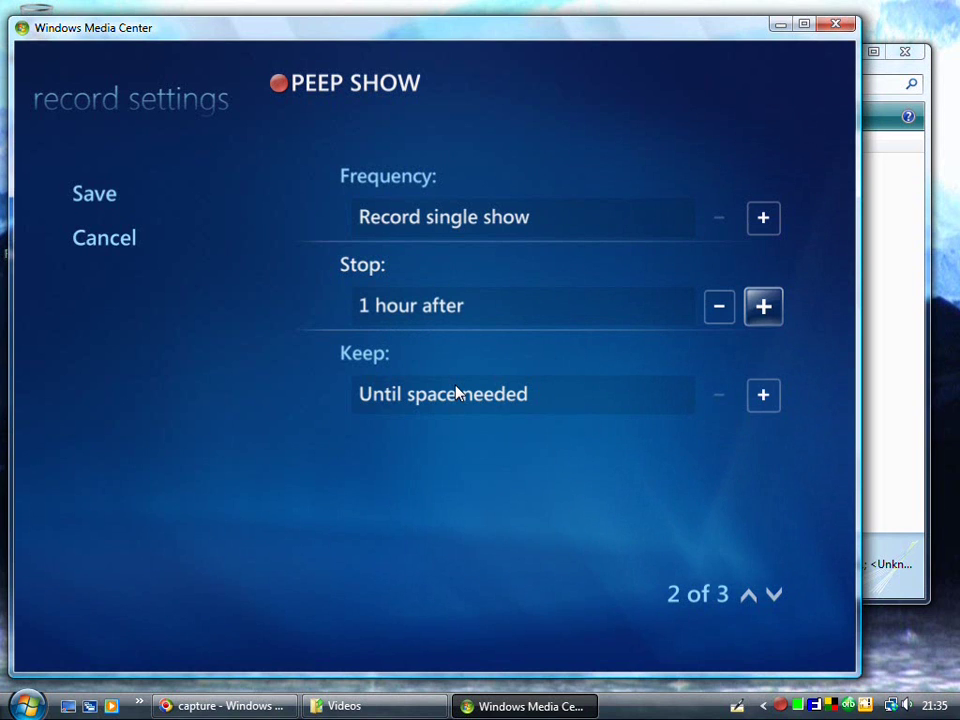
{"action": "key", "text": "Left"}
{"action": "key", "text": "Return"}
{"action": "key", "text": "Return"}
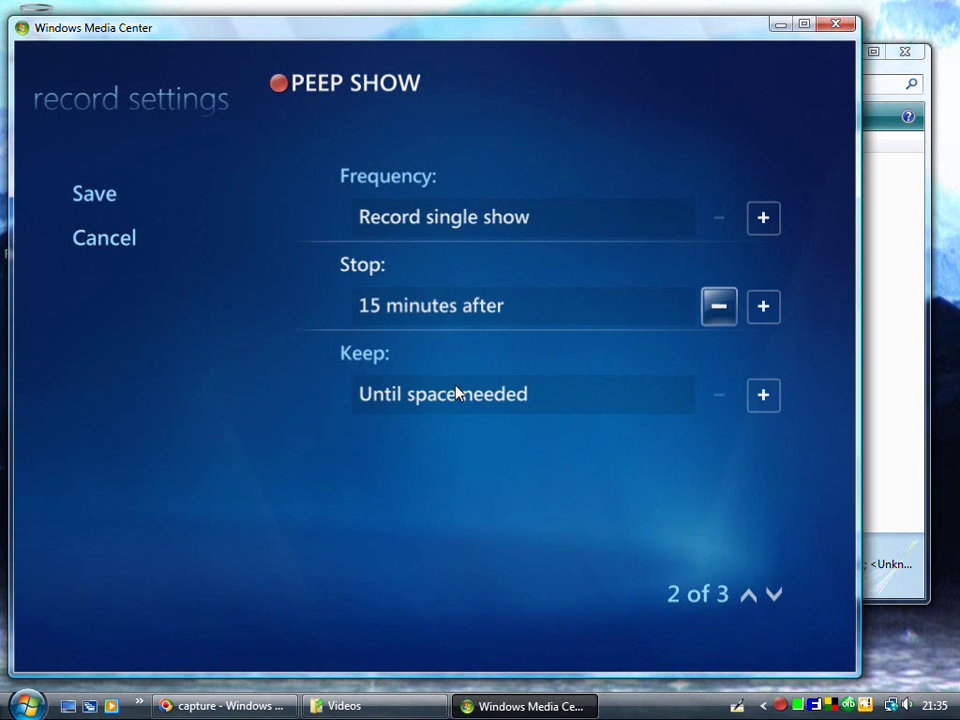